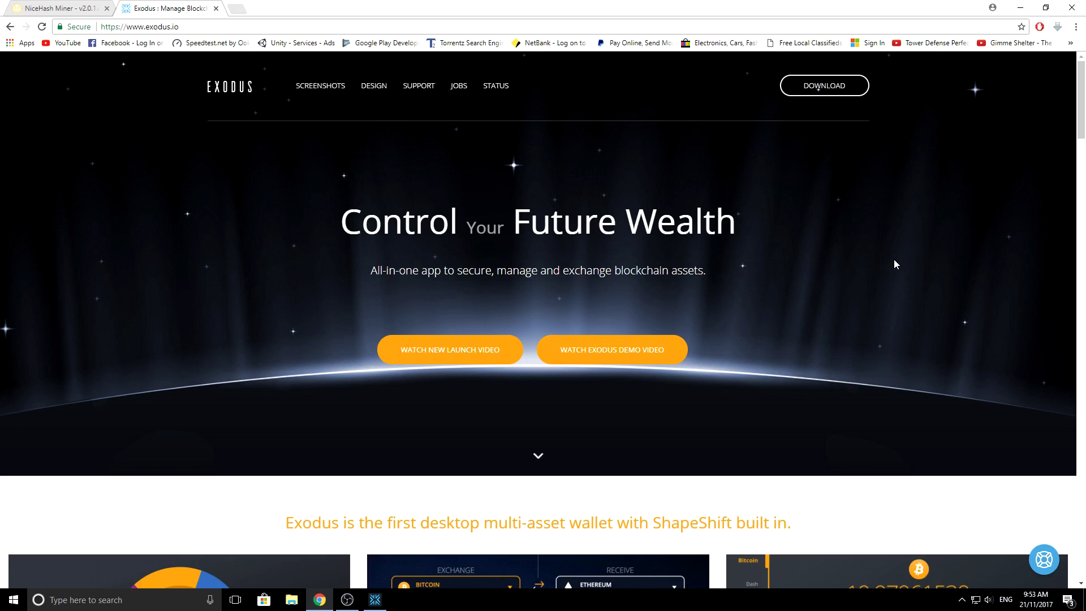
scroll(881, 261, "down", 3)
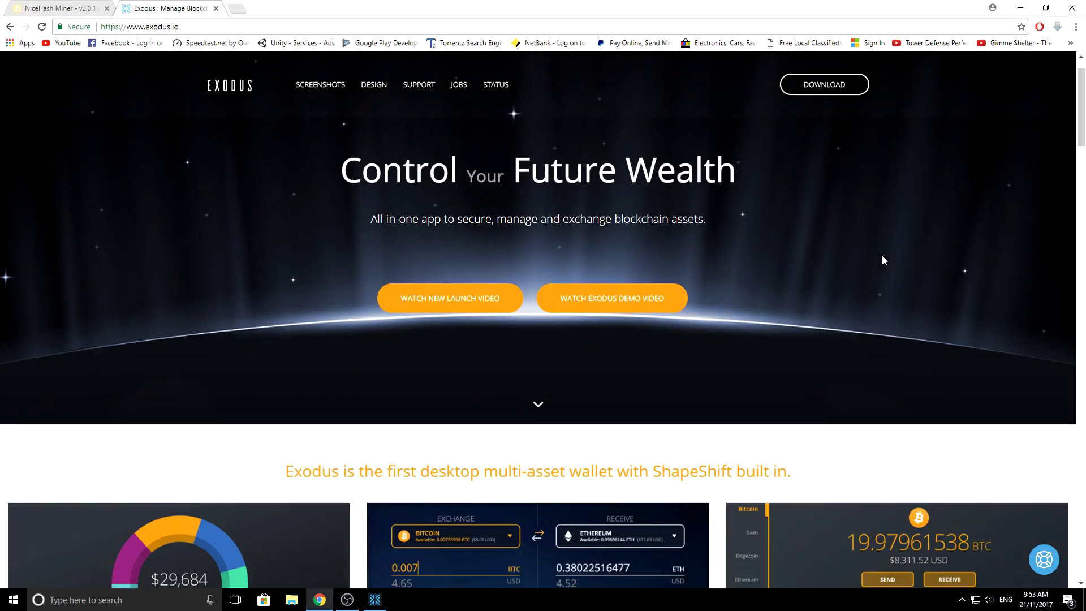
scroll(984, 237, "down", 7)
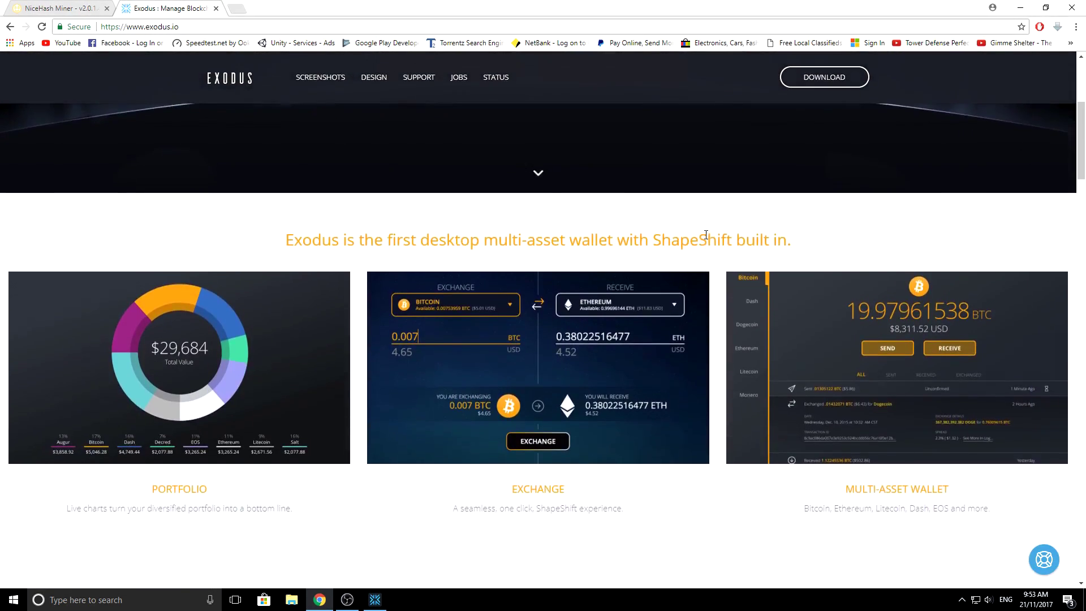
scroll(957, 335, "down", 10)
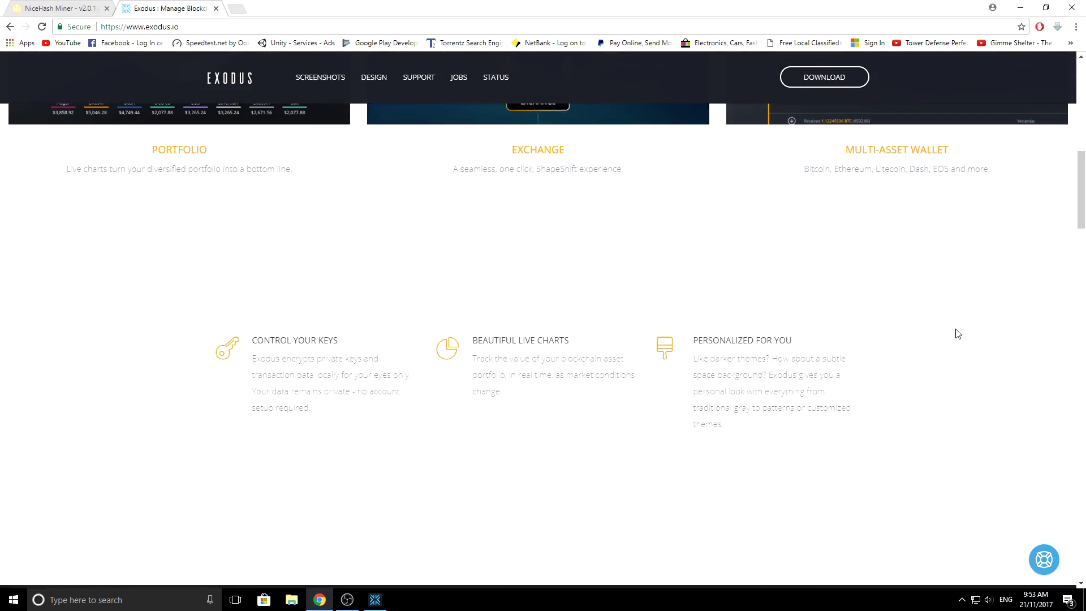
scroll(956, 328, "down", 15)
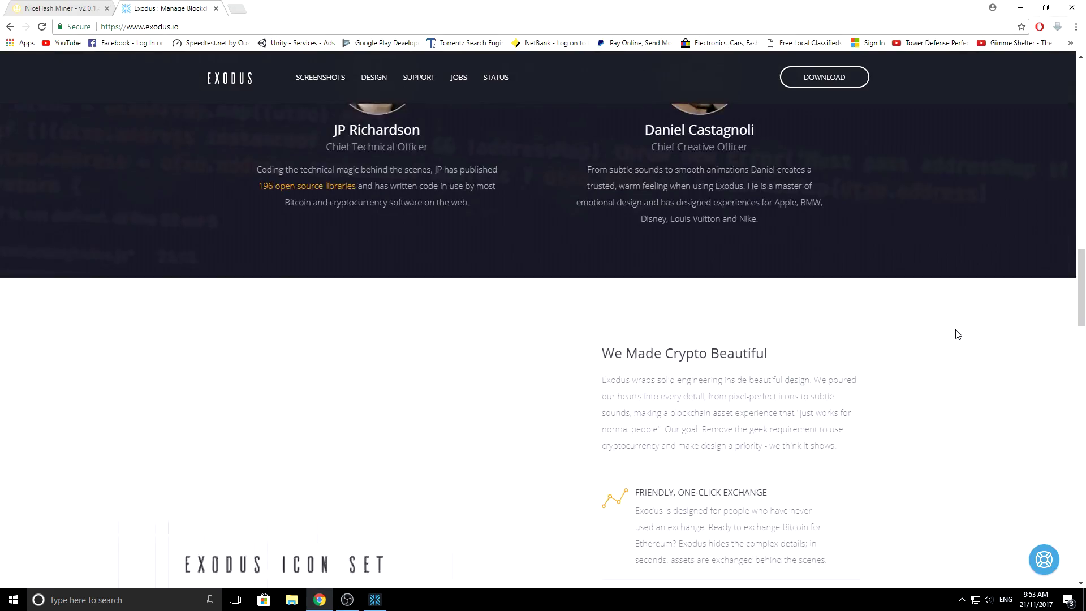
scroll(955, 327, "down", 15)
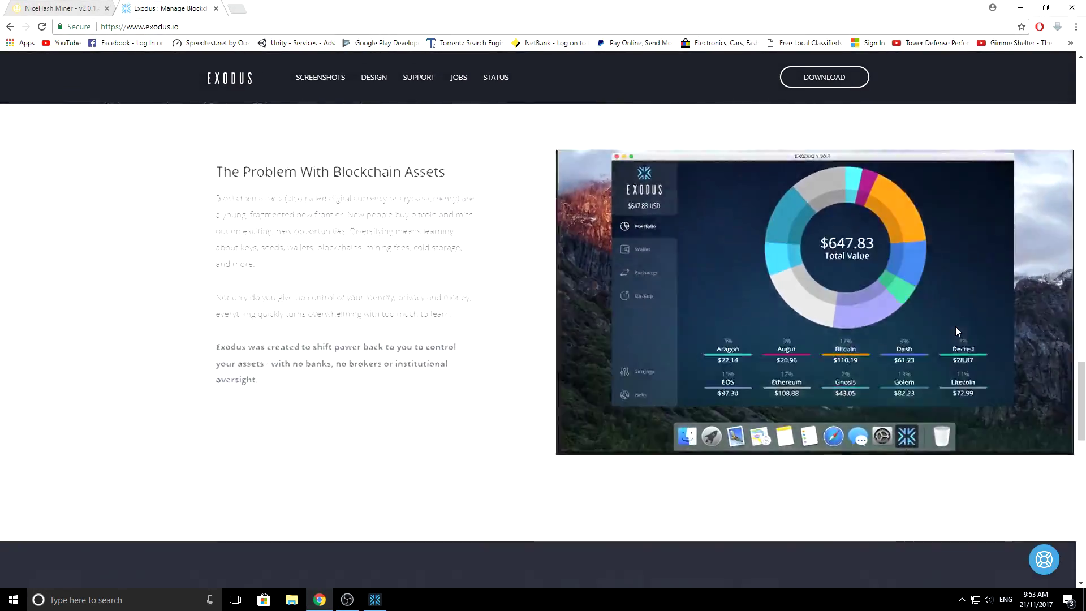
scroll(958, 331, "down", 3)
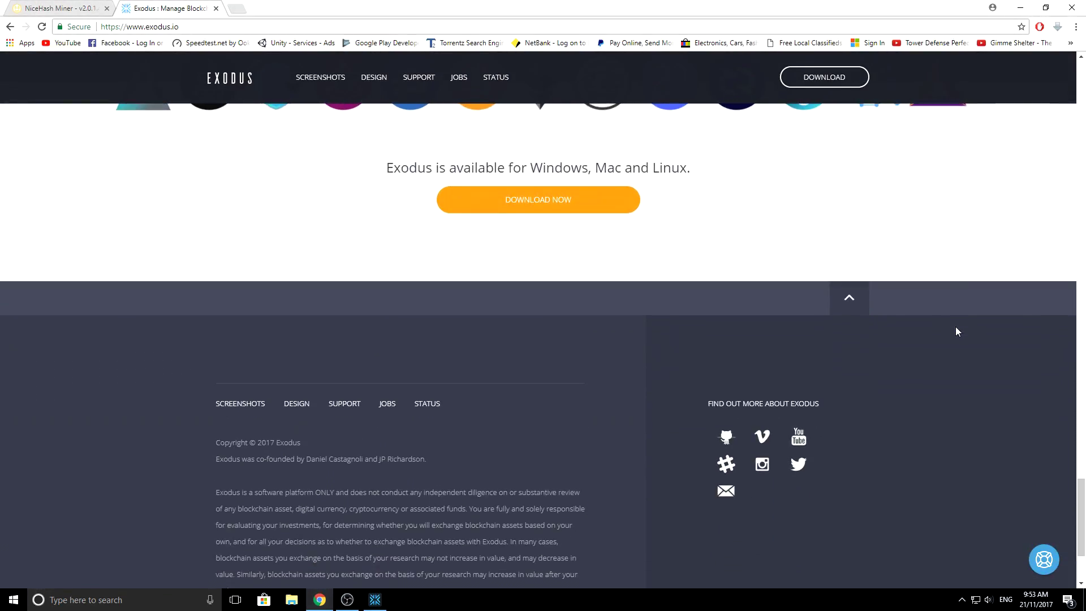
scroll(958, 327, "up", 20)
scroll(888, 396, "up", 10)
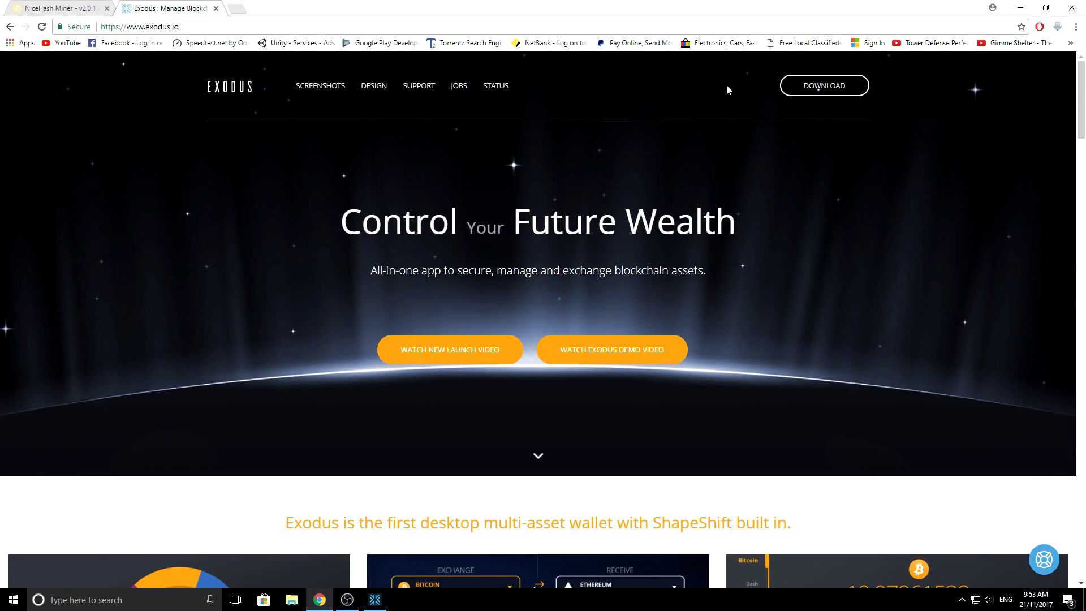
Go to the Exodus download page and scroll through the releases list back to the top.
left_click(818, 89)
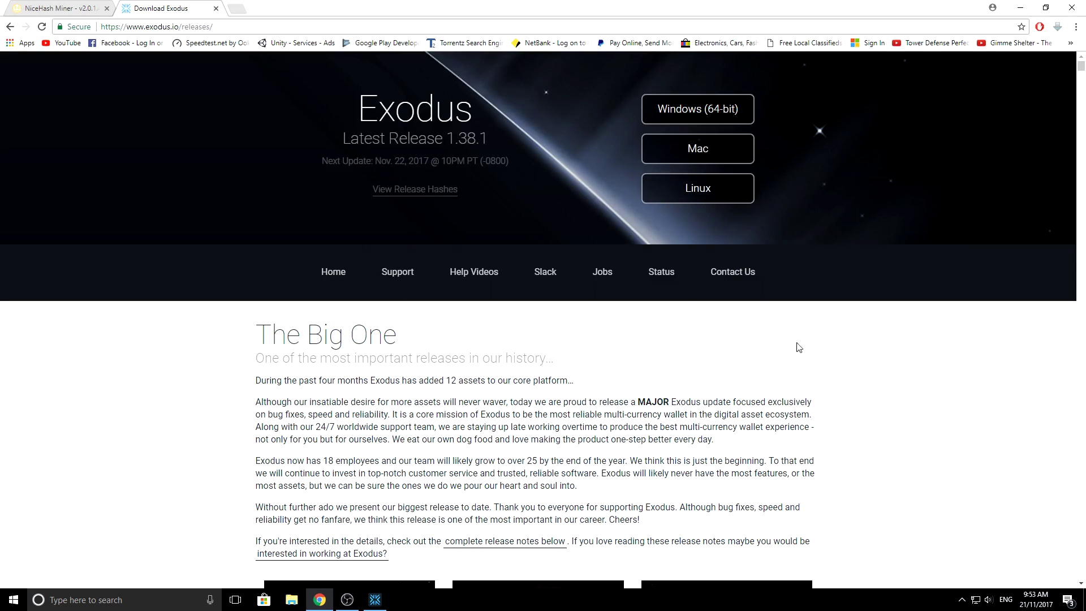
scroll(552, 314, "down", 2)
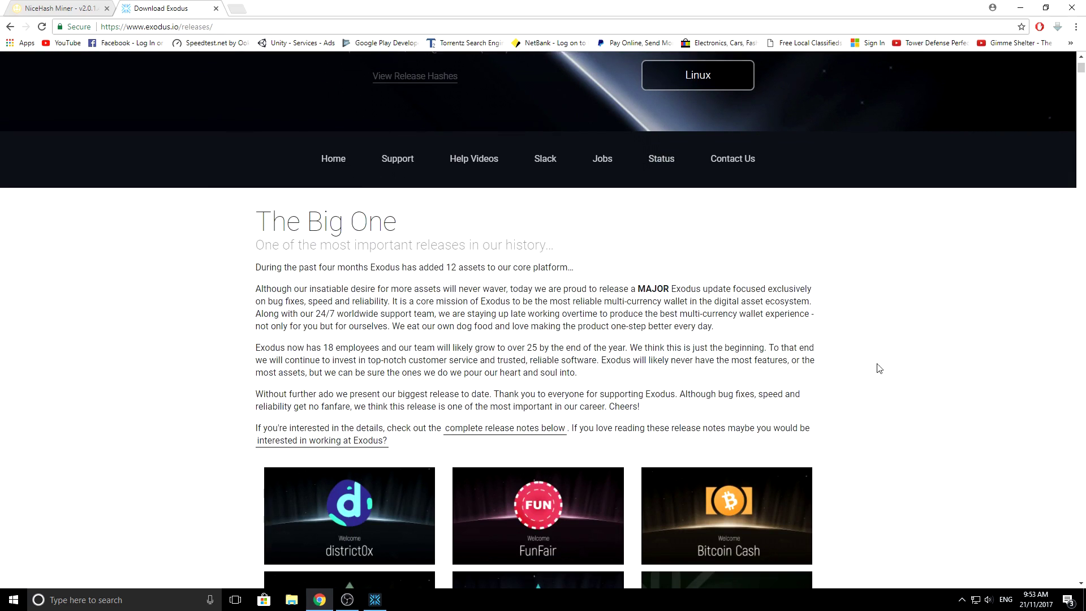
scroll(876, 354, "down", 3)
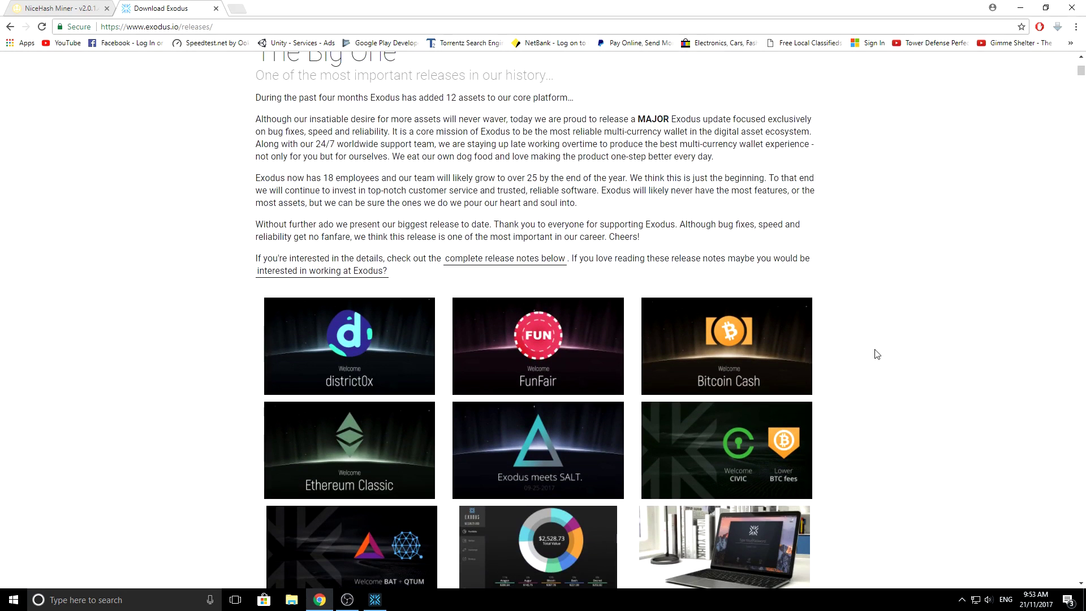
scroll(876, 354, "up", 1)
scroll(877, 354, "down", 11)
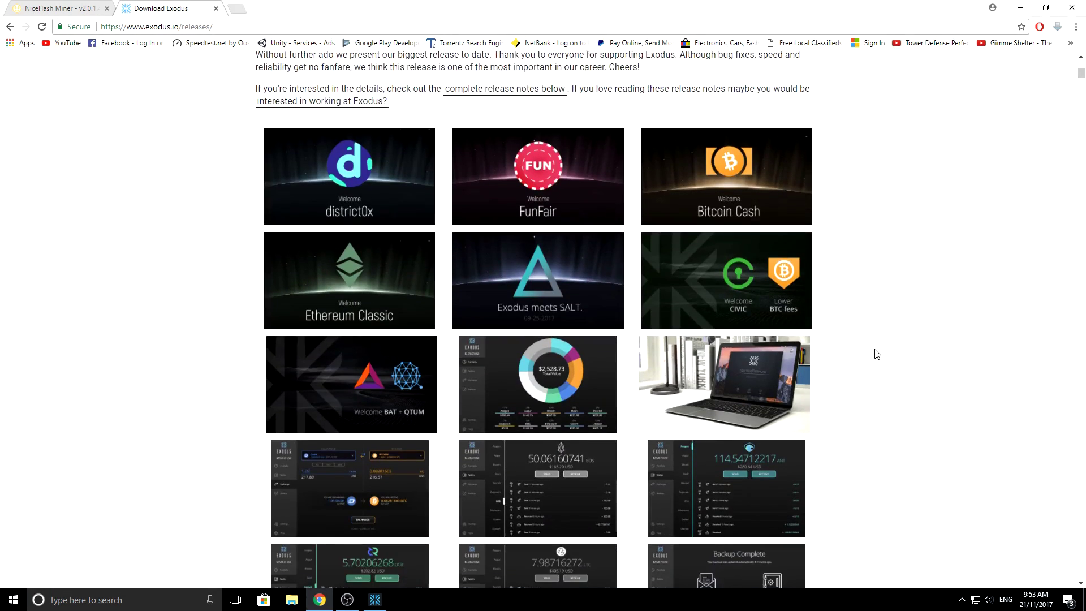
scroll(833, 362, "up", 7)
scroll(833, 362, "up", 6)
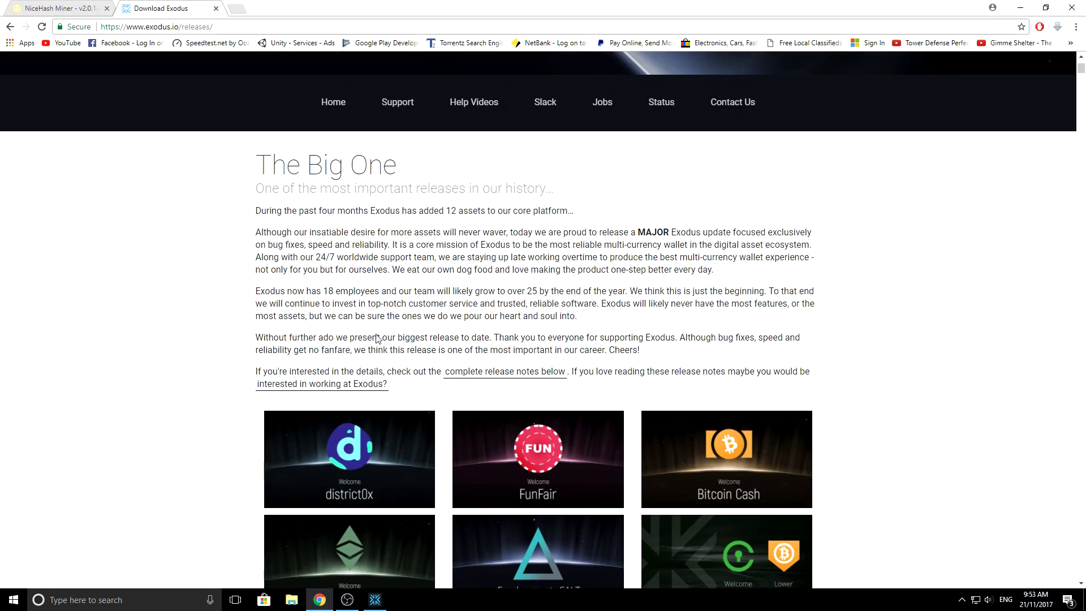
scroll(876, 369, "up", 2)
scroll(876, 368, "up", 1)
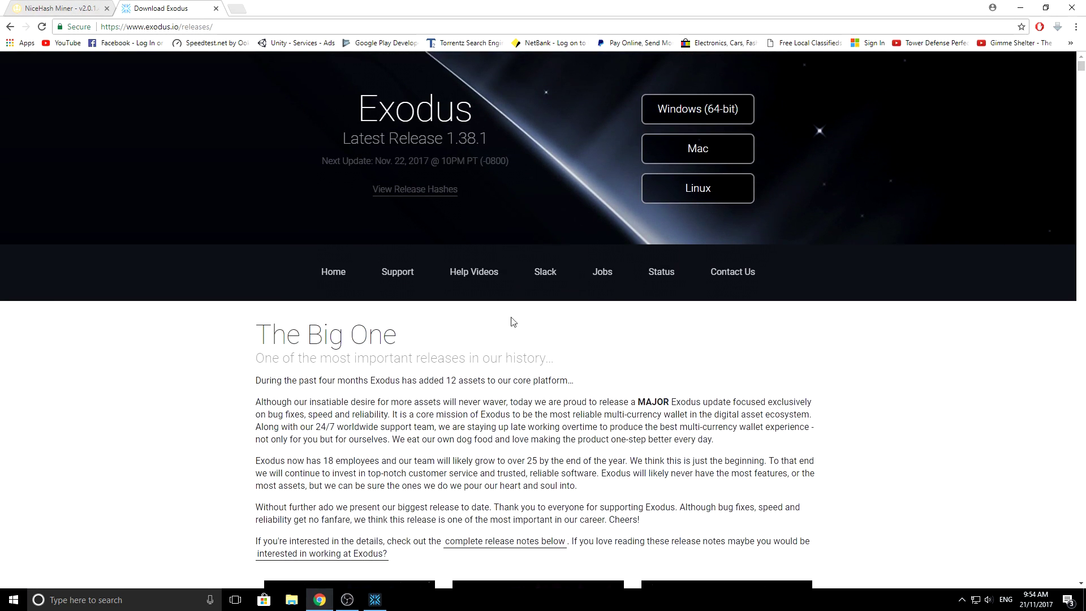
Select the next-update date line on the releases page, then clear the selection.
left_click_drag(321, 164, 519, 164)
double_click(515, 161)
triple_click(314, 164)
left_click(422, 384)
Bring the Exodus wallet window forward, shift it slightly down-right, and open its settings.
left_click(375, 601)
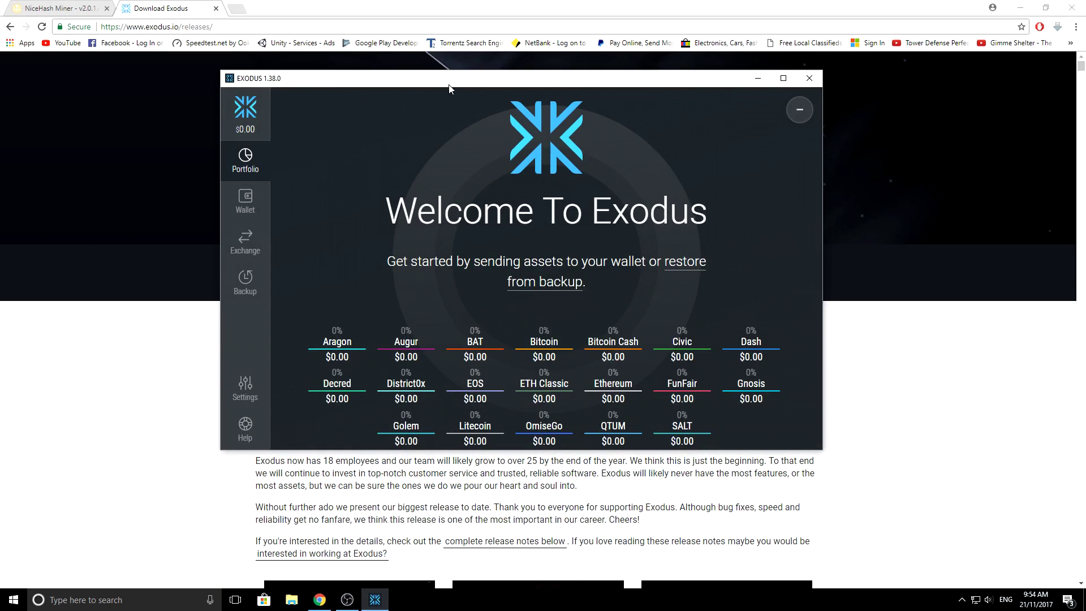
left_click_drag(440, 82, 457, 108)
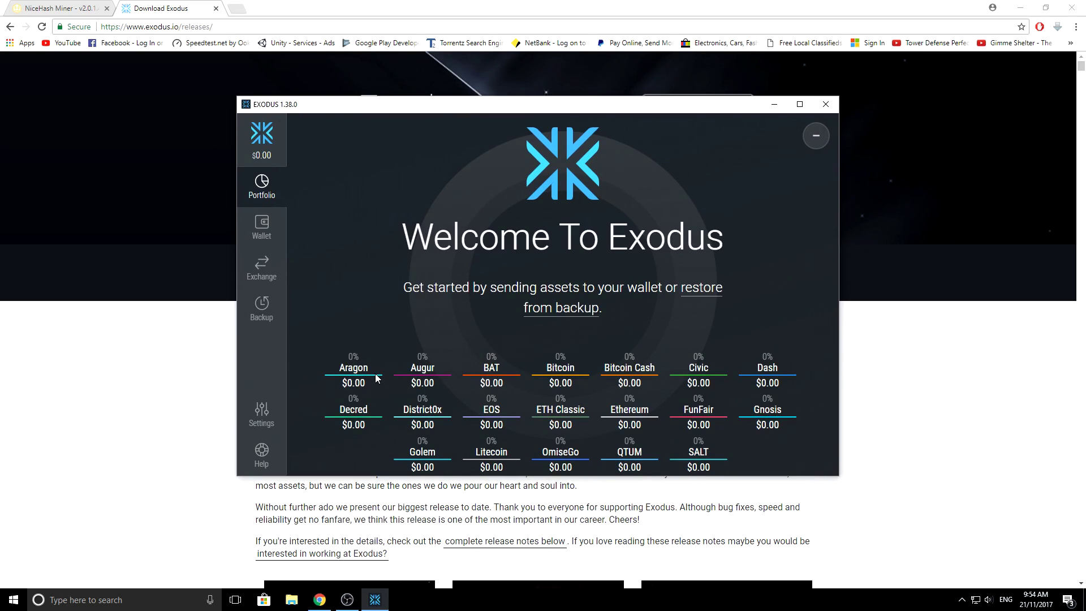
left_click(265, 412)
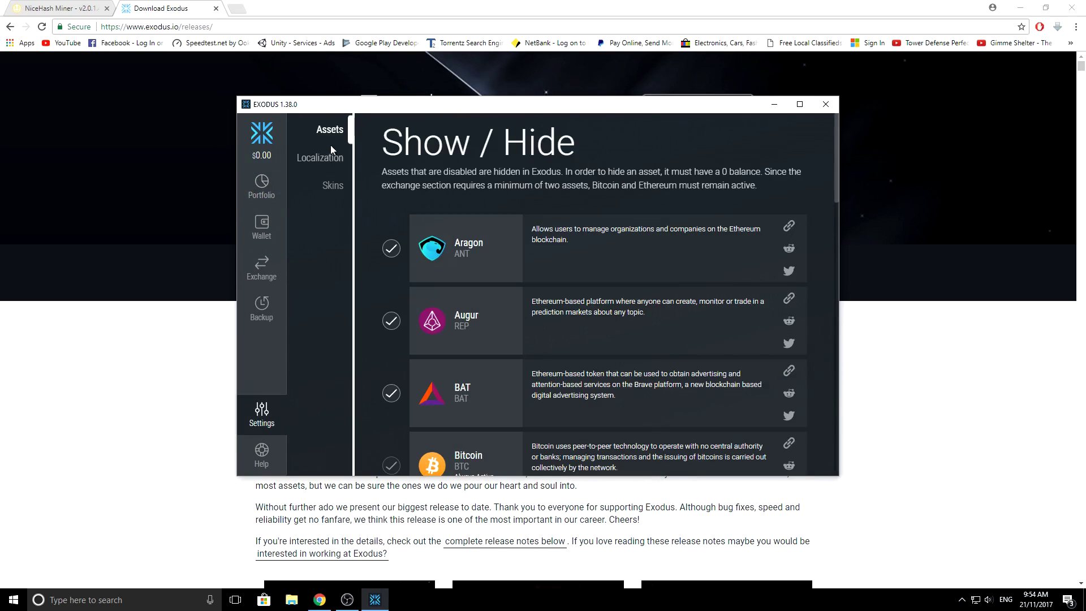
Scroll the asset settings list, return to the portfolio overview, and open the Bitcoin wallet.
scroll(728, 245, "down", 1)
scroll(728, 241, "down", 15)
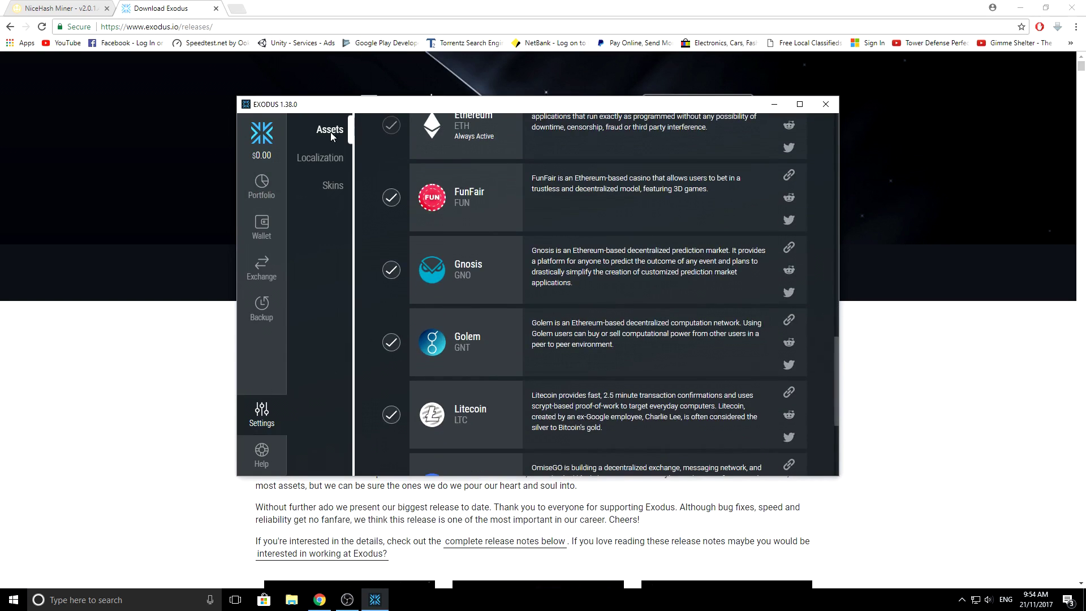
scroll(573, 435, "down", 3)
scroll(565, 429, "up", 20)
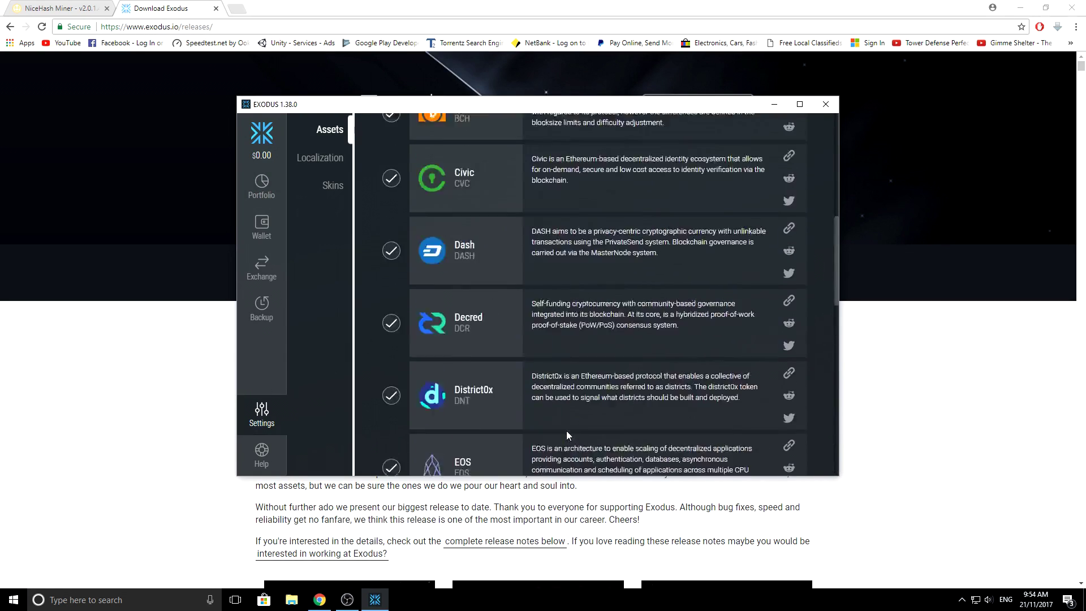
left_click(268, 192)
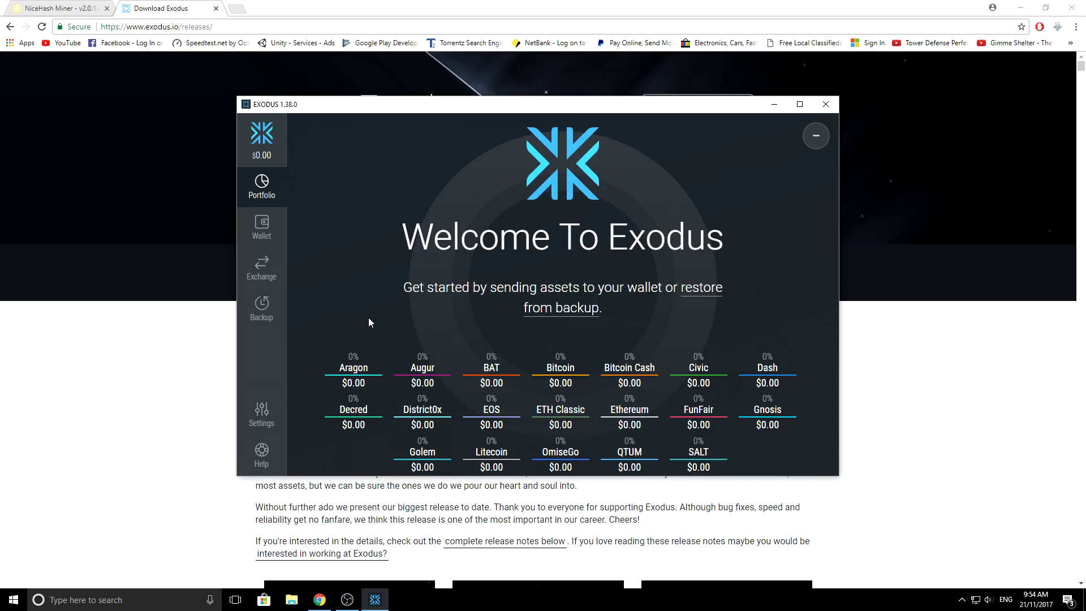
left_click(257, 225)
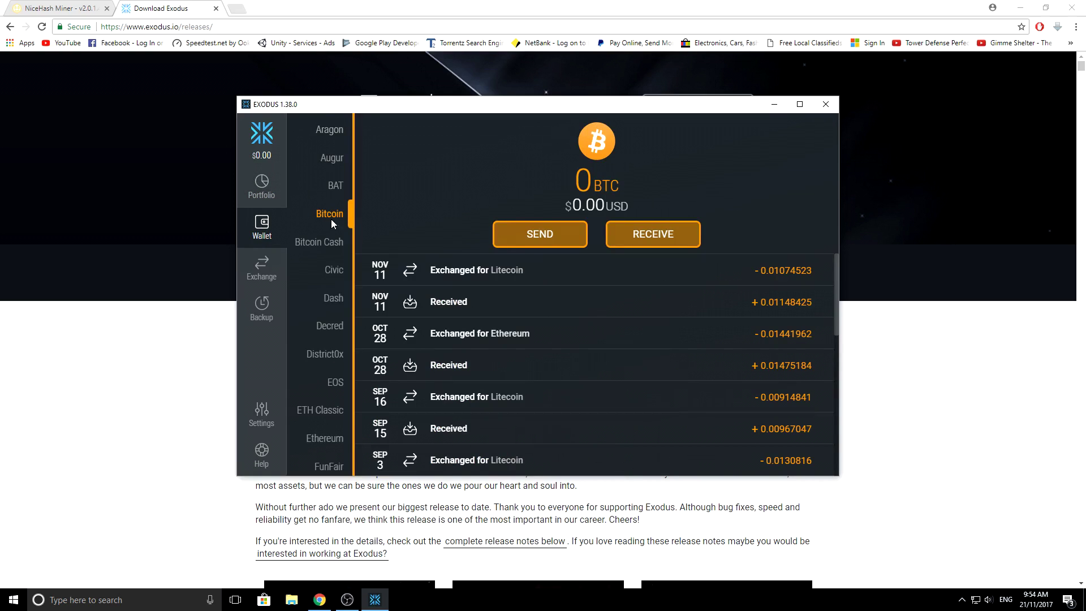
Scroll the Bitcoin history, then show the Bitcoin QR code and select its receiving address.
scroll(339, 447, "down", 3)
scroll(339, 450, "up", 3)
left_click(663, 236)
left_click(571, 343)
left_click_drag(570, 343, 542, 340)
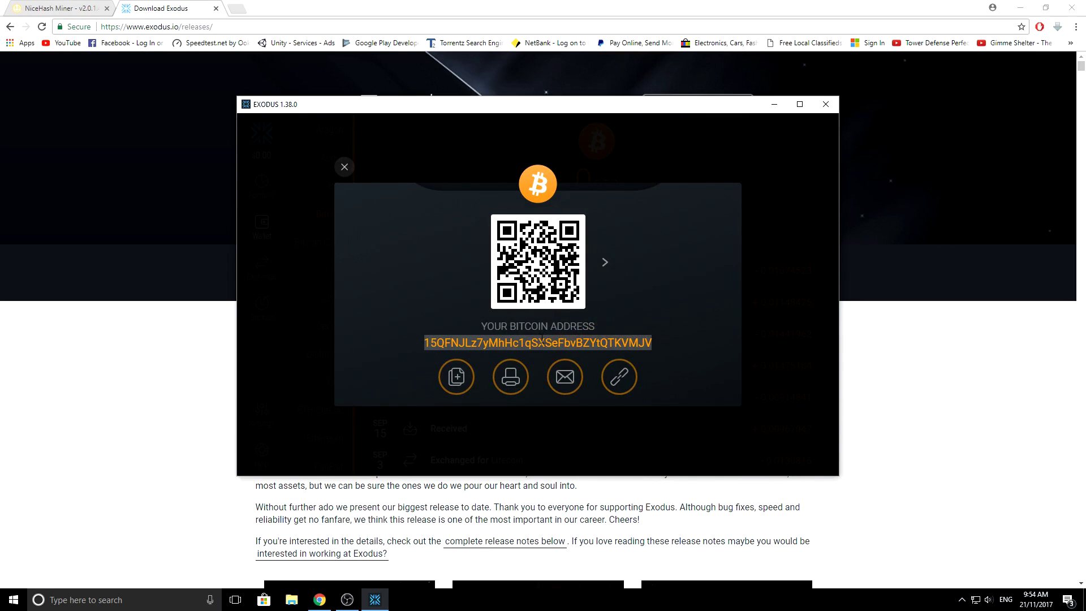
left_click(662, 327)
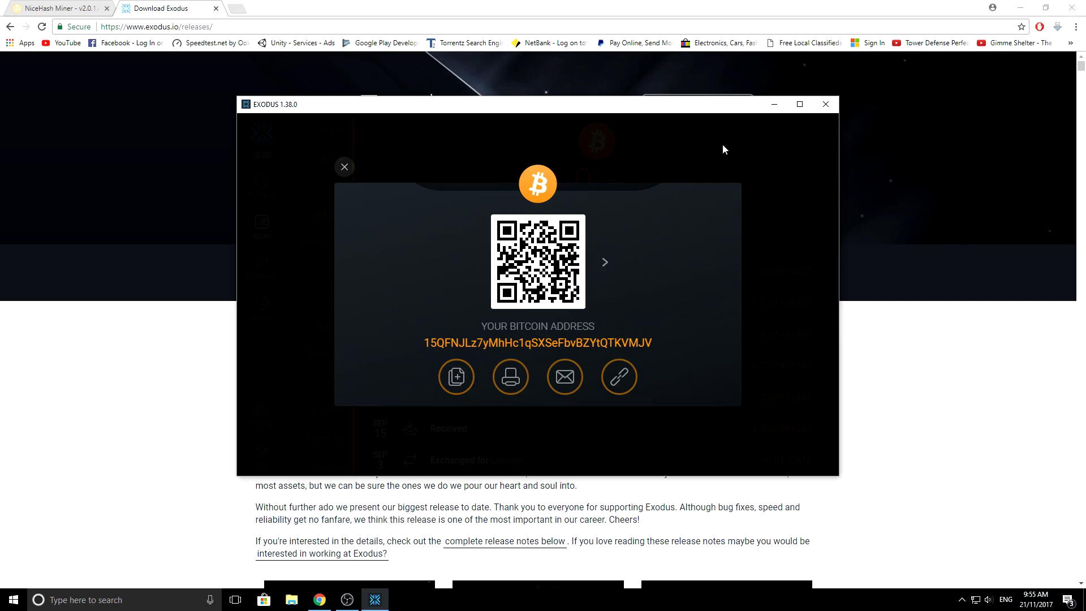
Close the Bitcoin receive dialog and preview the Bitcoin send form, then close it.
left_click(344, 167)
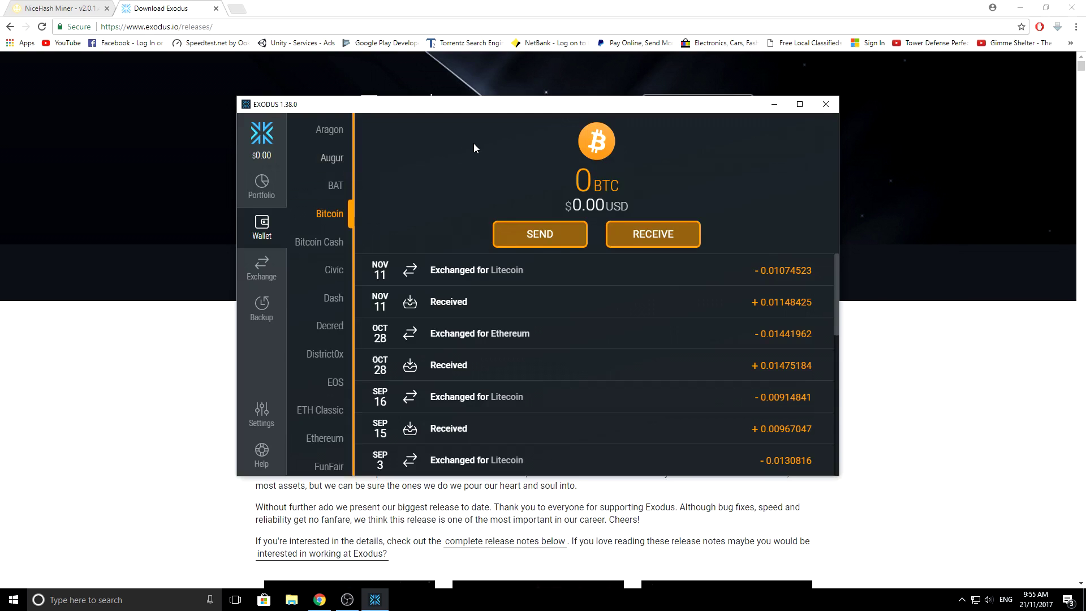
left_click(530, 234)
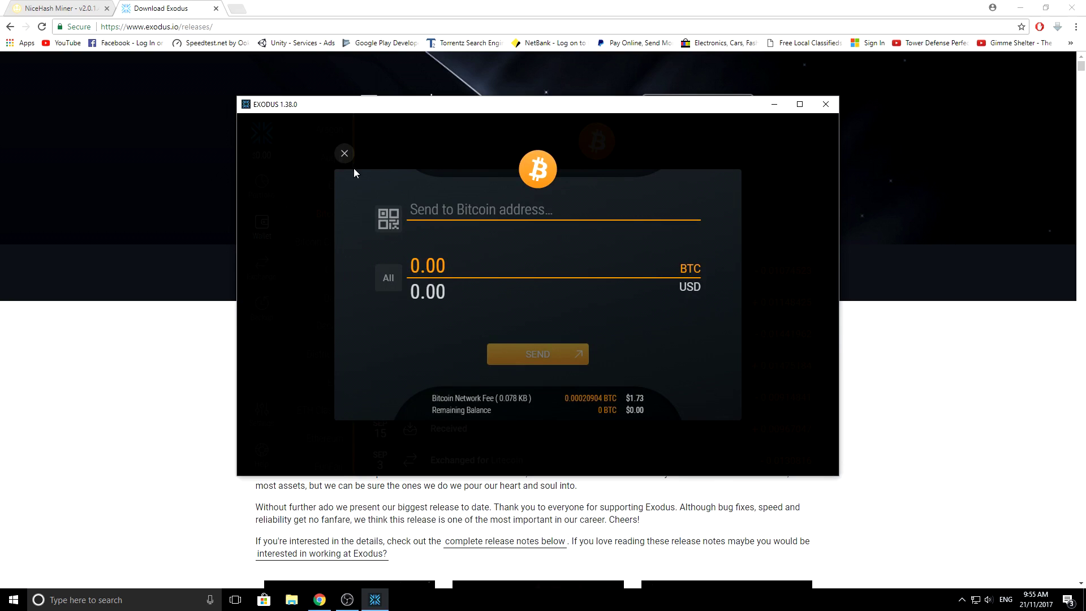
left_click(343, 153)
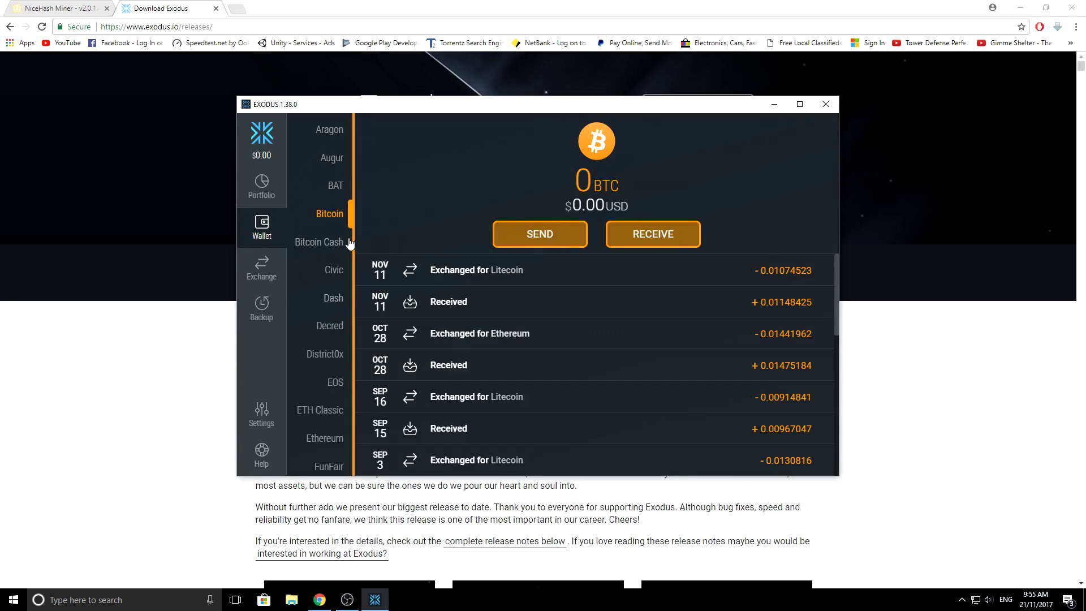
View the Ethereum wallet's receiving address and QR code, then switch back to Bitcoin.
scroll(335, 348, "down", 1)
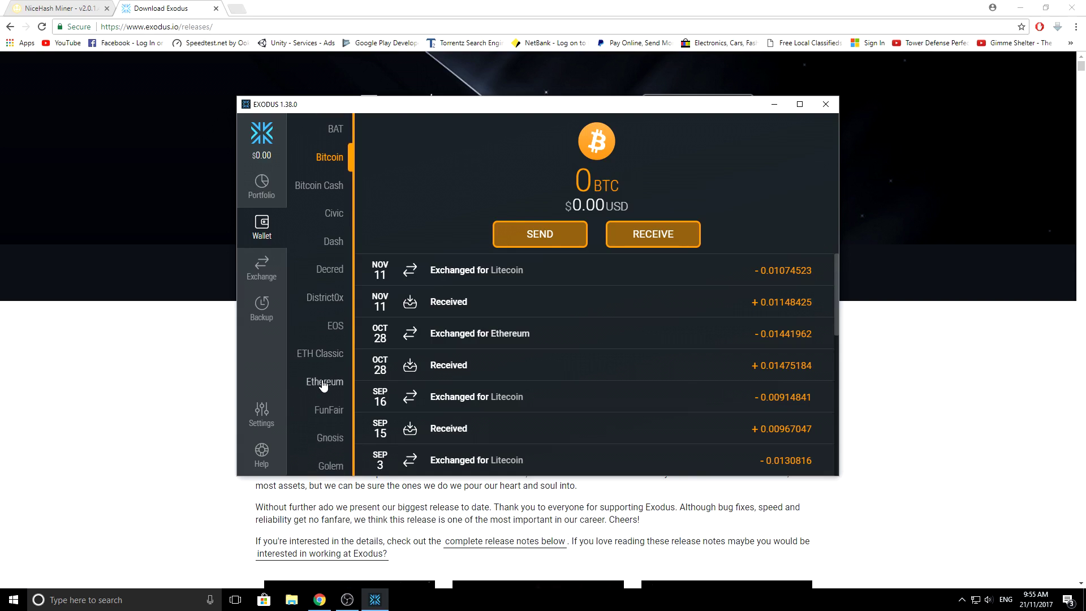
left_click(324, 384)
left_click(684, 232)
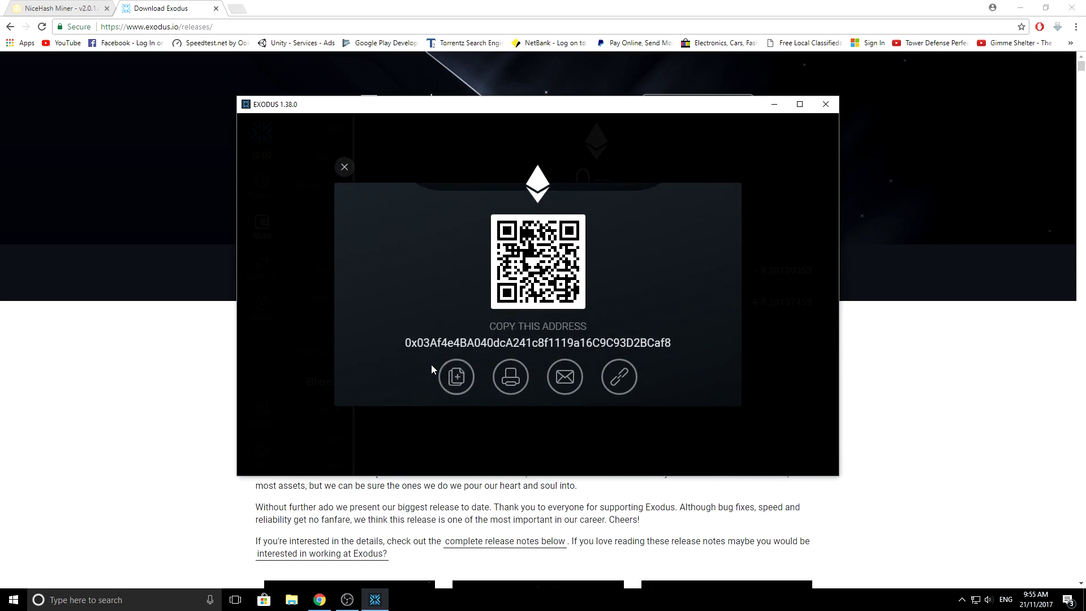
left_click(344, 167)
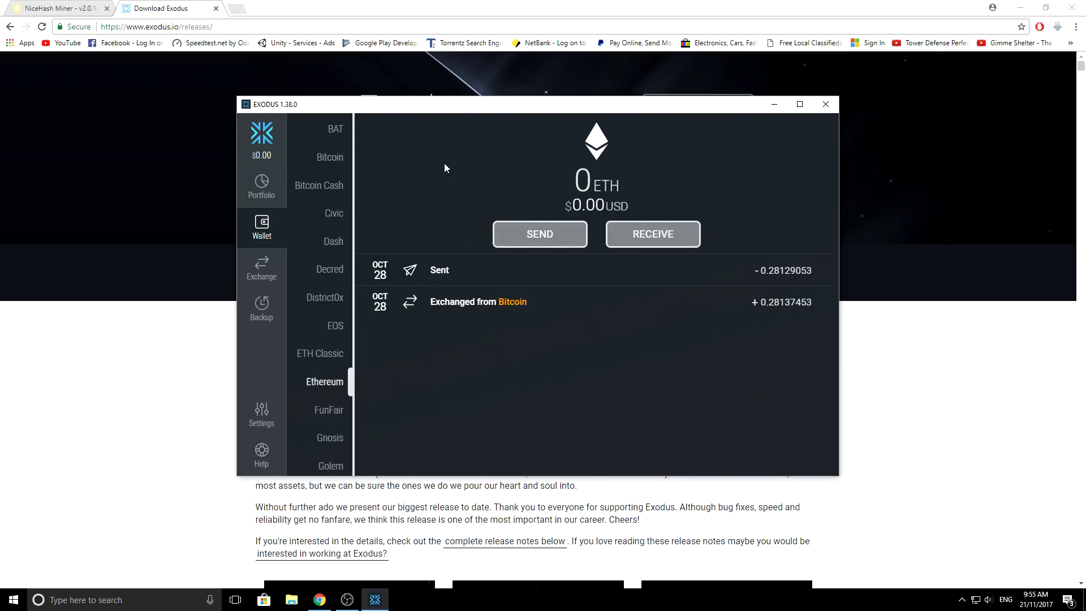
scroll(338, 172, "up", 2)
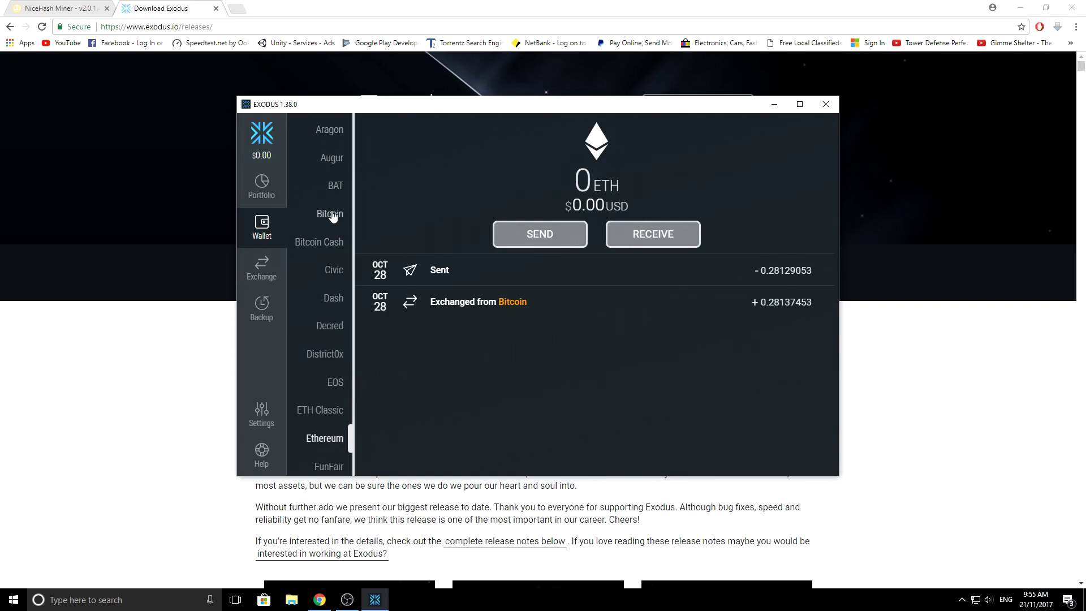
left_click(333, 217)
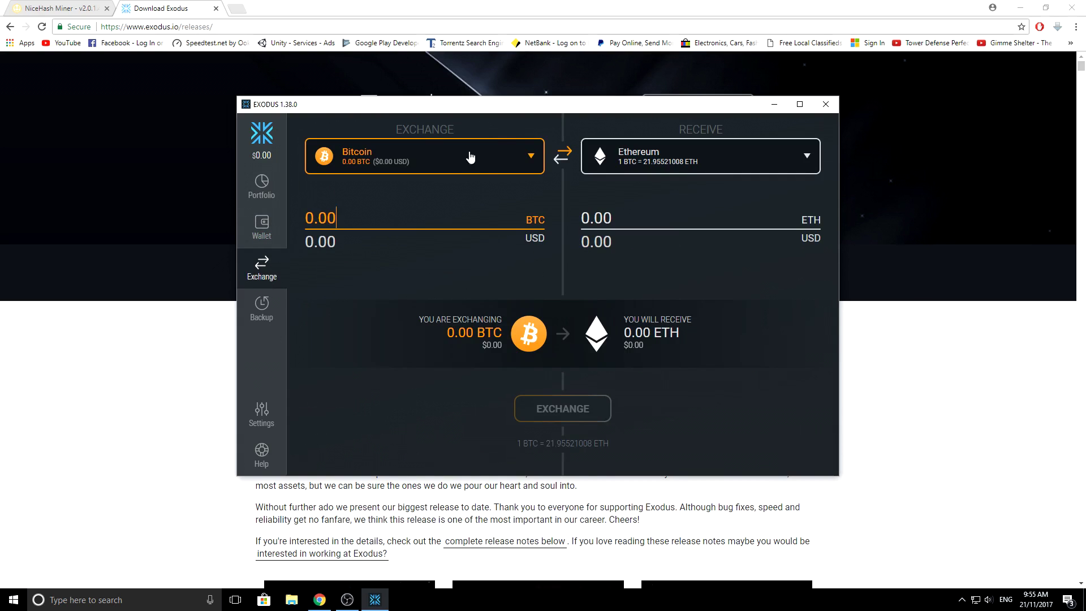
Check both coin lists on Exchange, keeping Bitcoin as source and Ethereum as target.
left_click(449, 160)
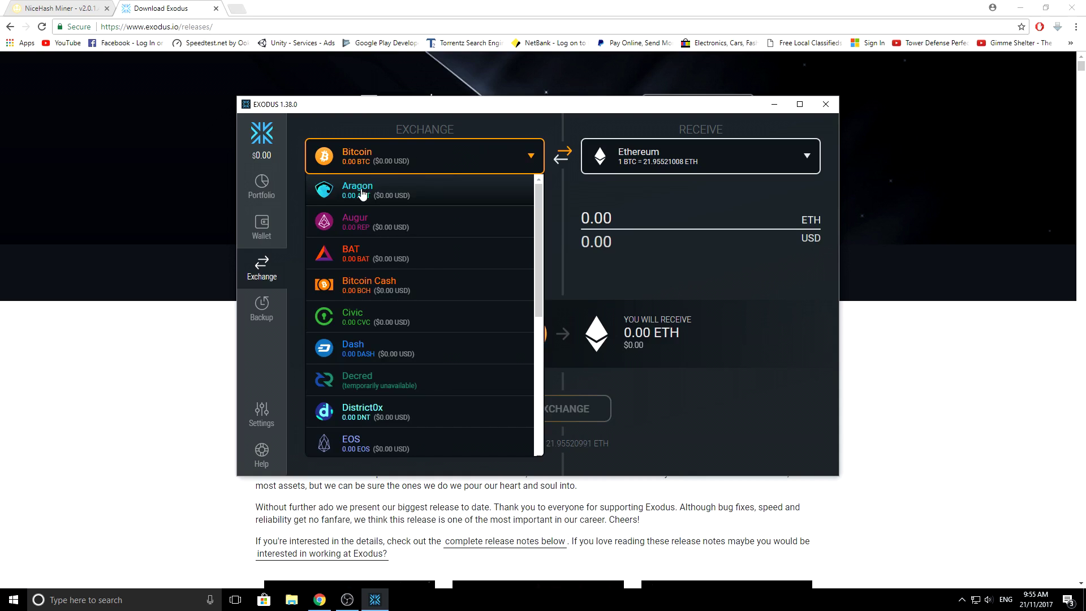
left_click(511, 156)
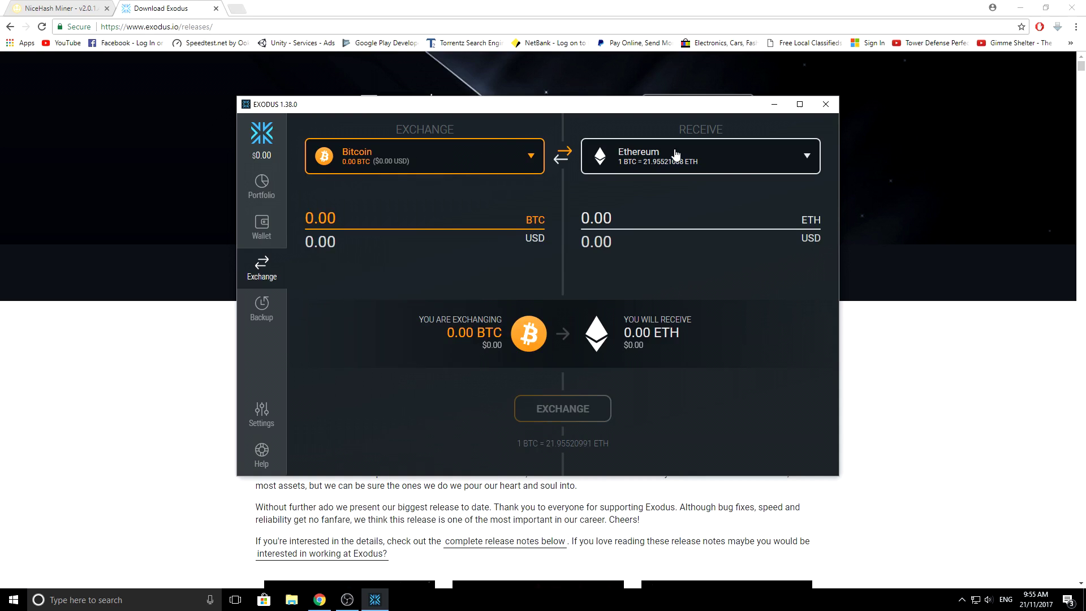
left_click(705, 163)
scroll(645, 323, "down", 5)
scroll(645, 316, "up", 5)
left_click(675, 165)
Enter 1 BTC, step through the ETH and USD 8,165.20 fields, then return to Portfolio.
type("1")
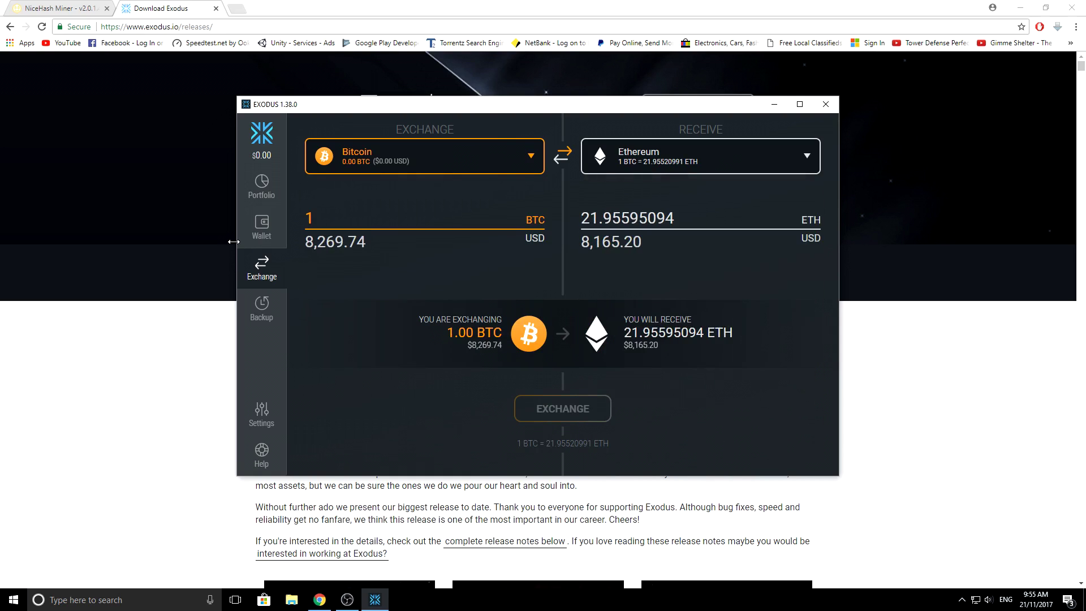
key("Tab")
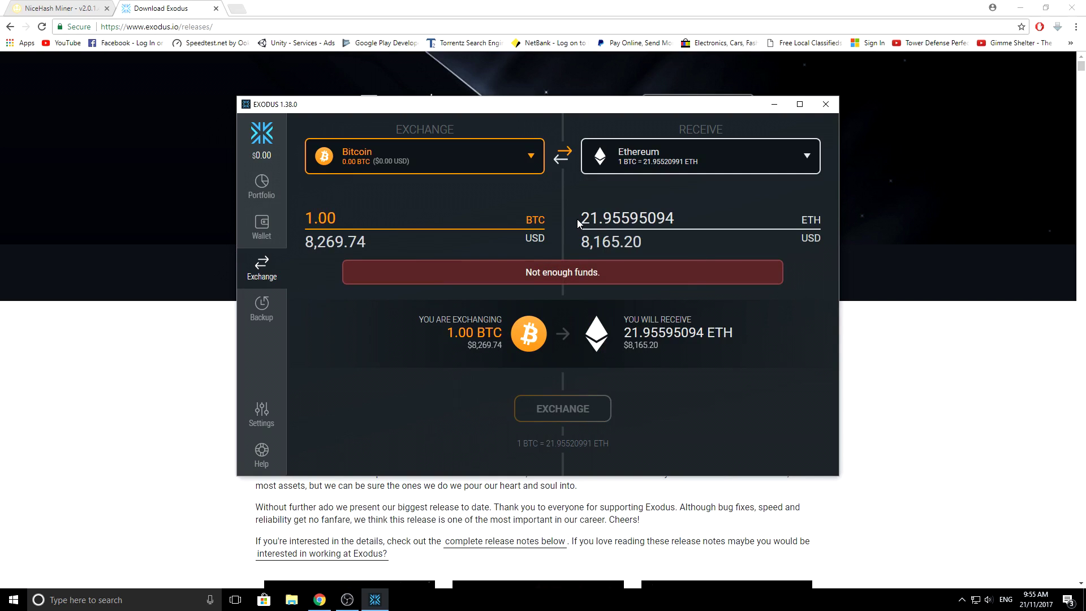
key("shift+Right")
key("shift+Right")
key("shift+Right")
key("shift+Right")
key("Tab")
key("End")
left_click(287, 187)
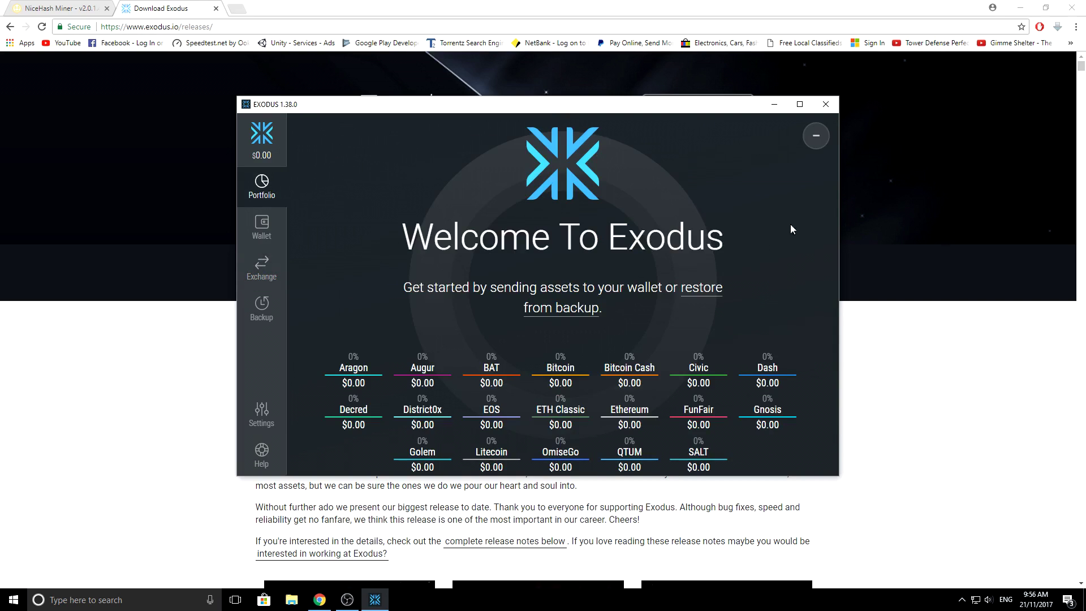